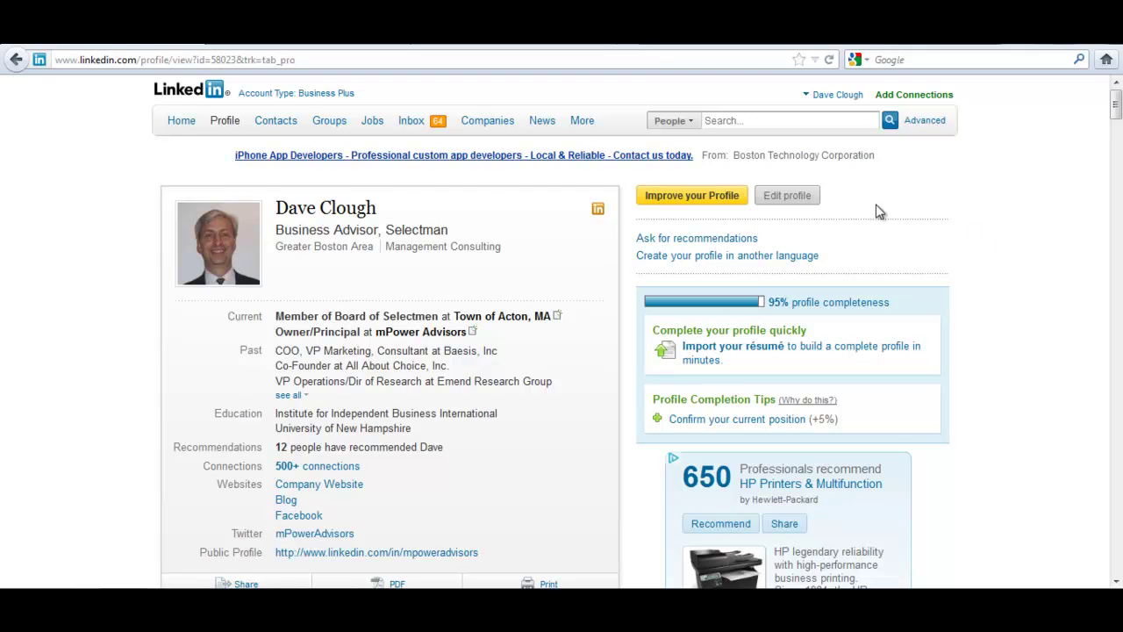
- Open the BNI New England CT, MA, ME, NH, RI, VT group from the list of your own groups
mouse_move(271, 126)
mouse_move(332, 128)
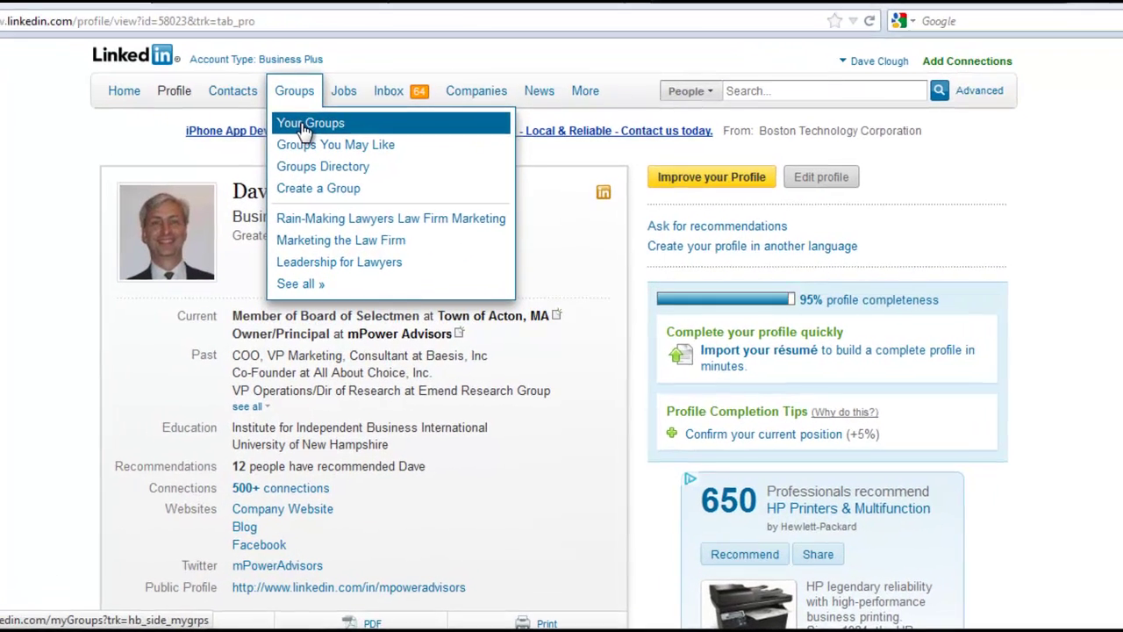
click(302, 128)
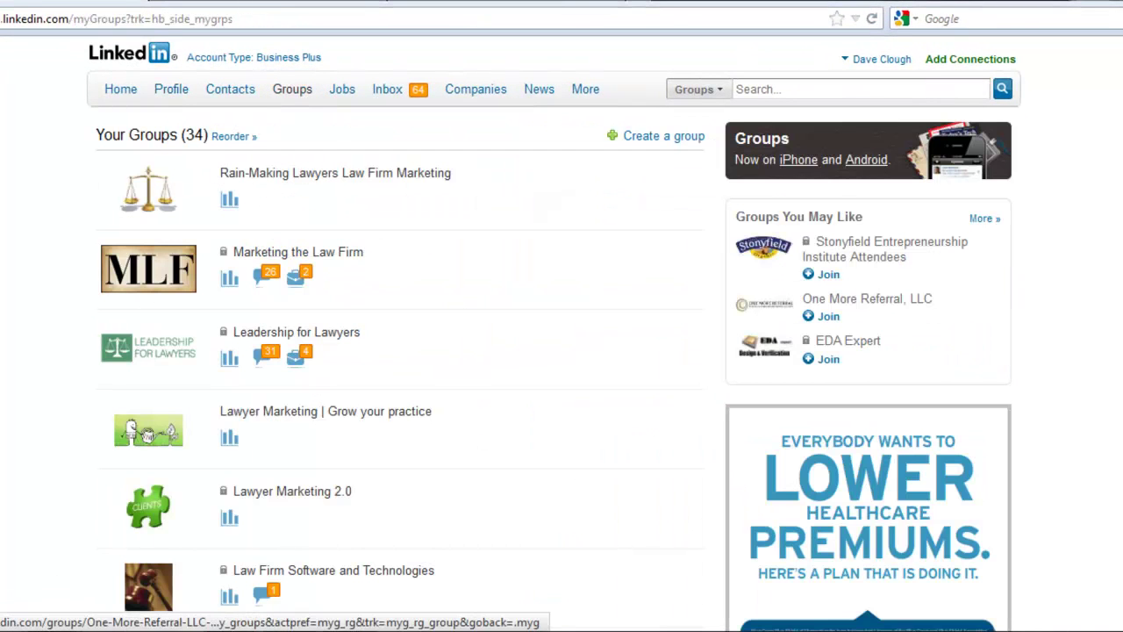
scroll(562, 333, down, 5)
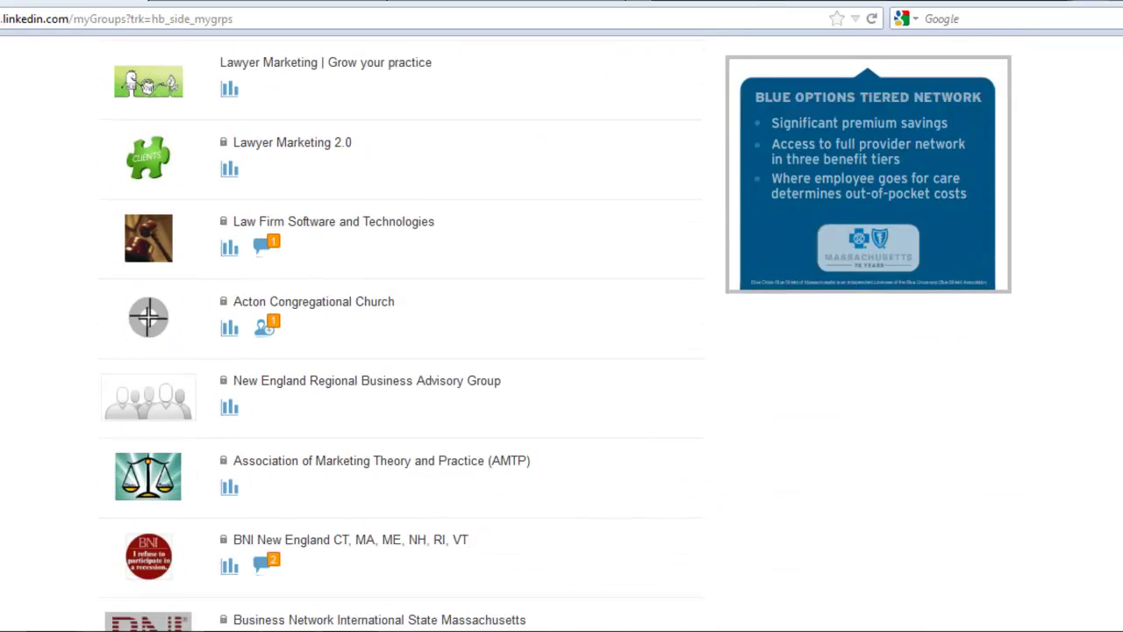
scroll(466, 371, down, 1)
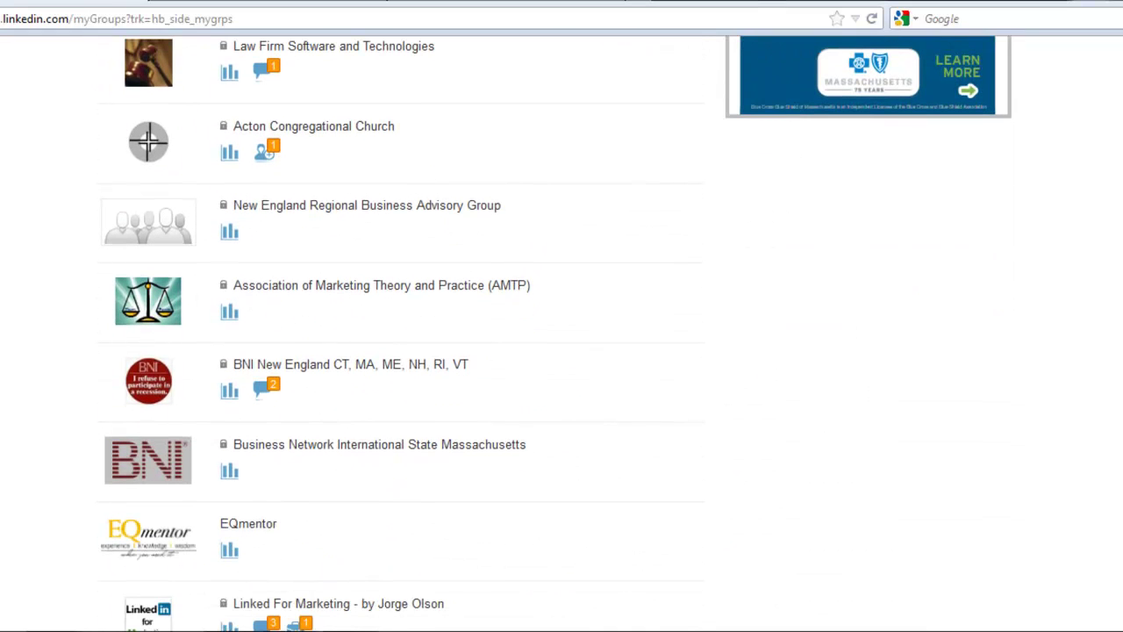
click(351, 373)
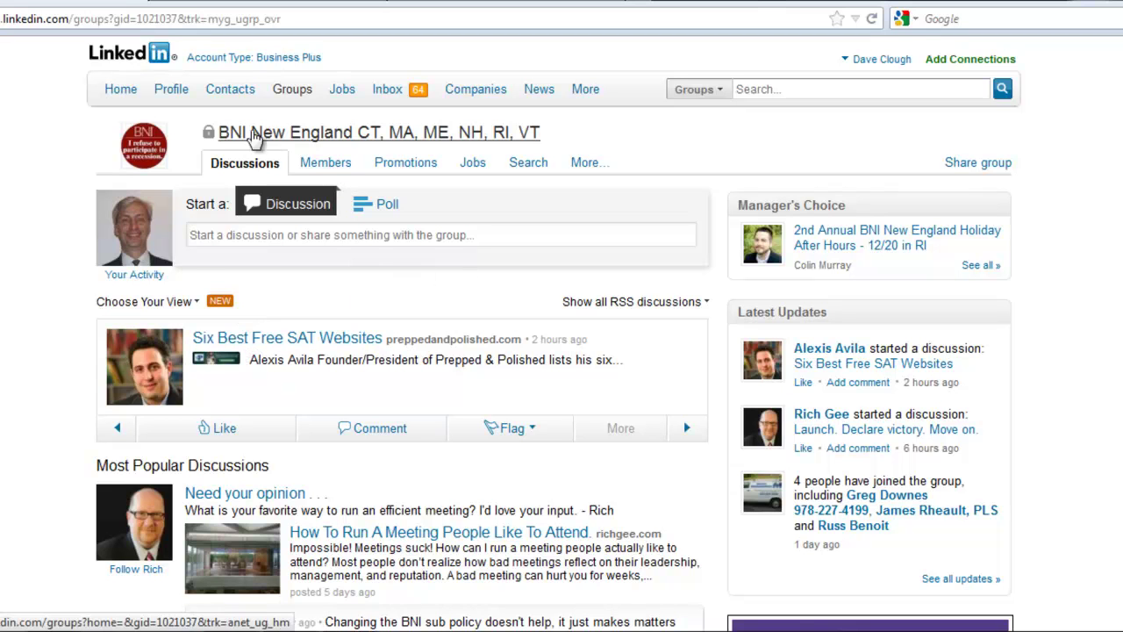
- Open the group's member list and look through its first page of members
click(323, 163)
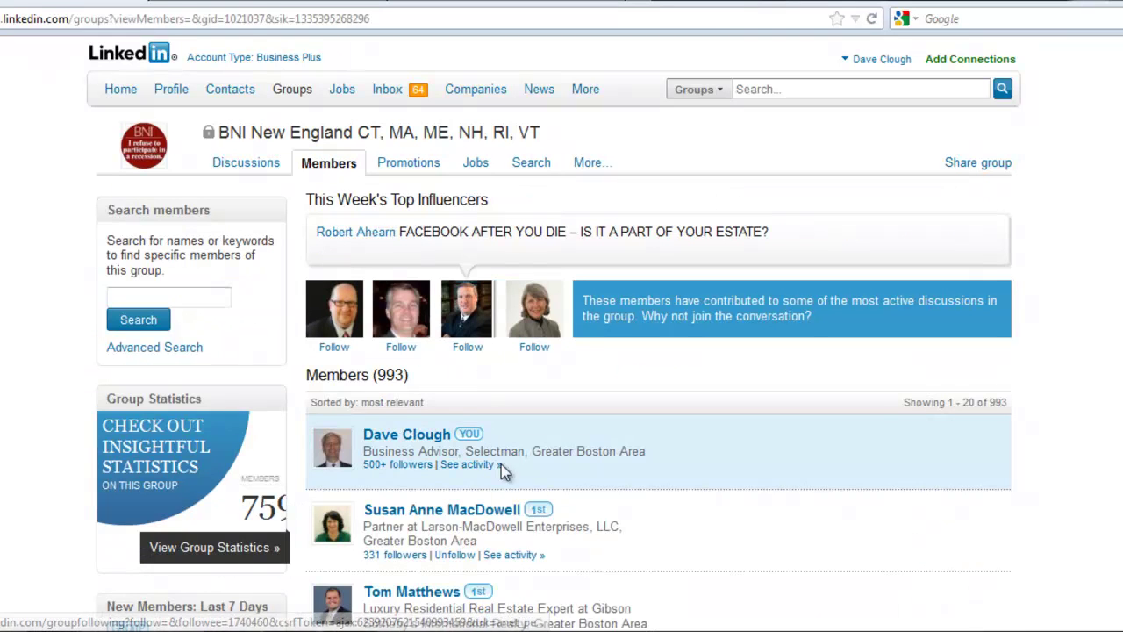
scroll(562, 333, down, 5)
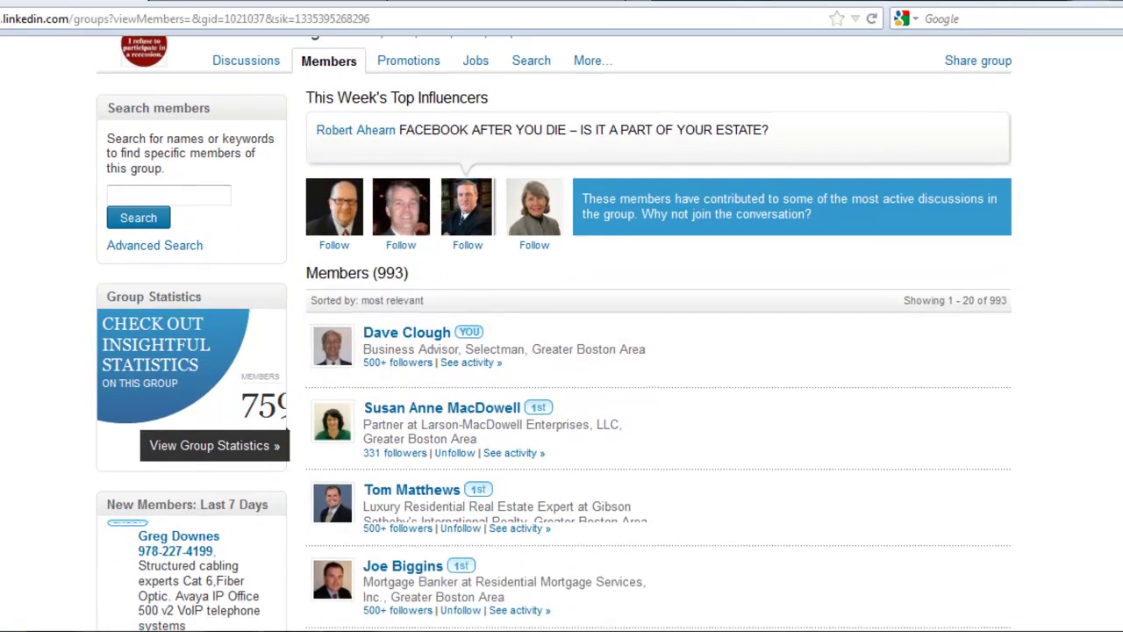
scroll(561, 334, down, 1)
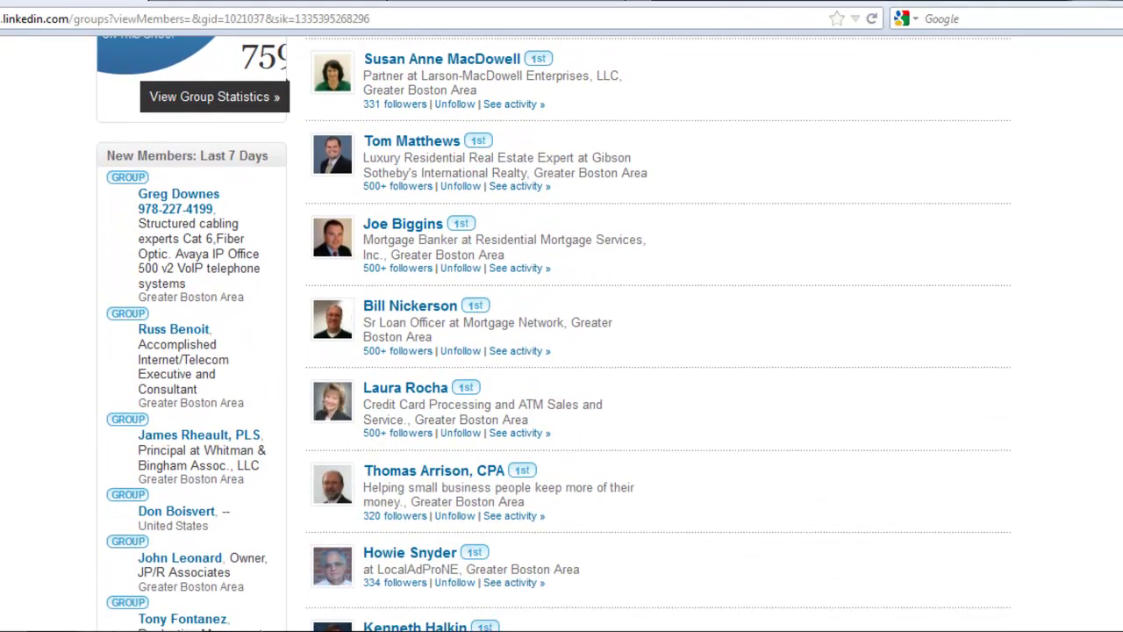
scroll(562, 333, down, 10)
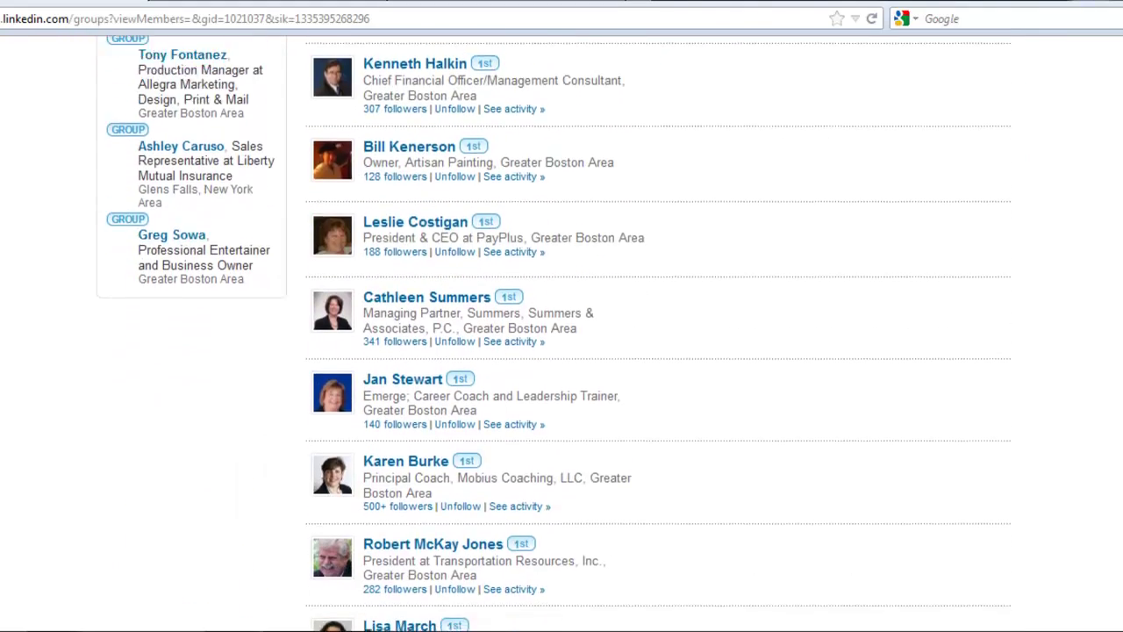
scroll(561, 334, down, 3)
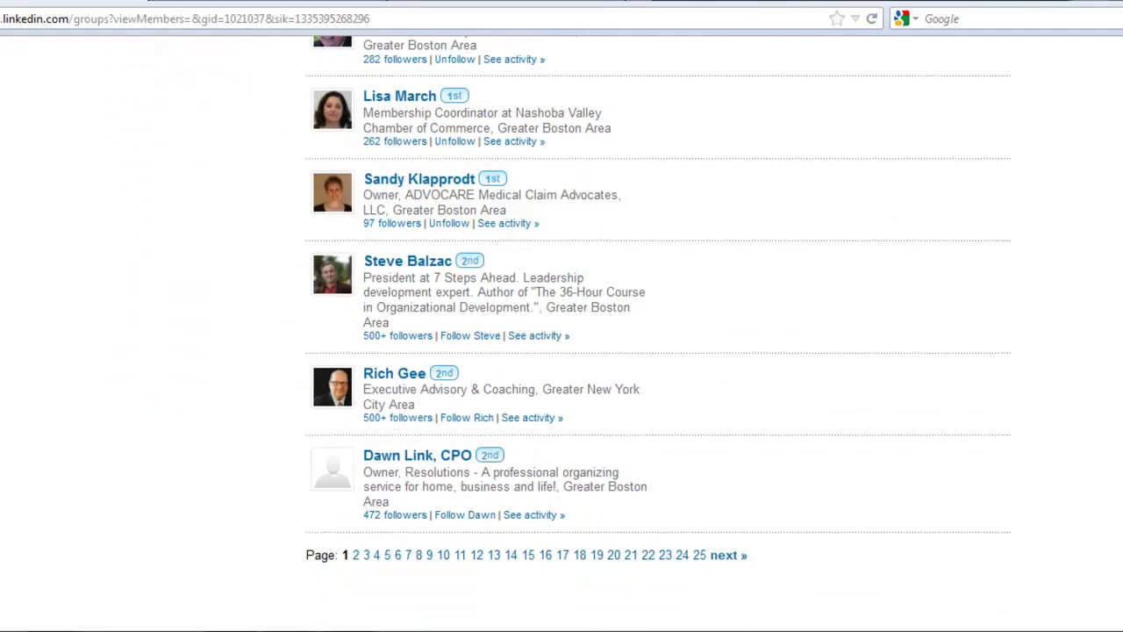
scroll(562, 333, up, 15)
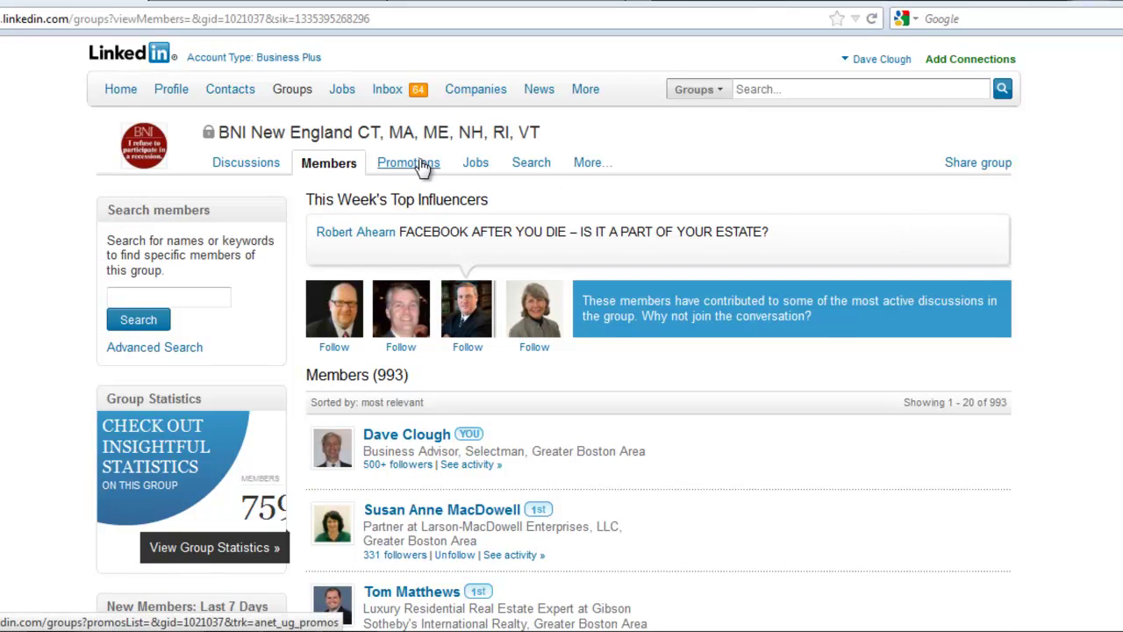
- Open your settings for the BNI New England group and check the digest email's delivery frequency options
click(588, 168)
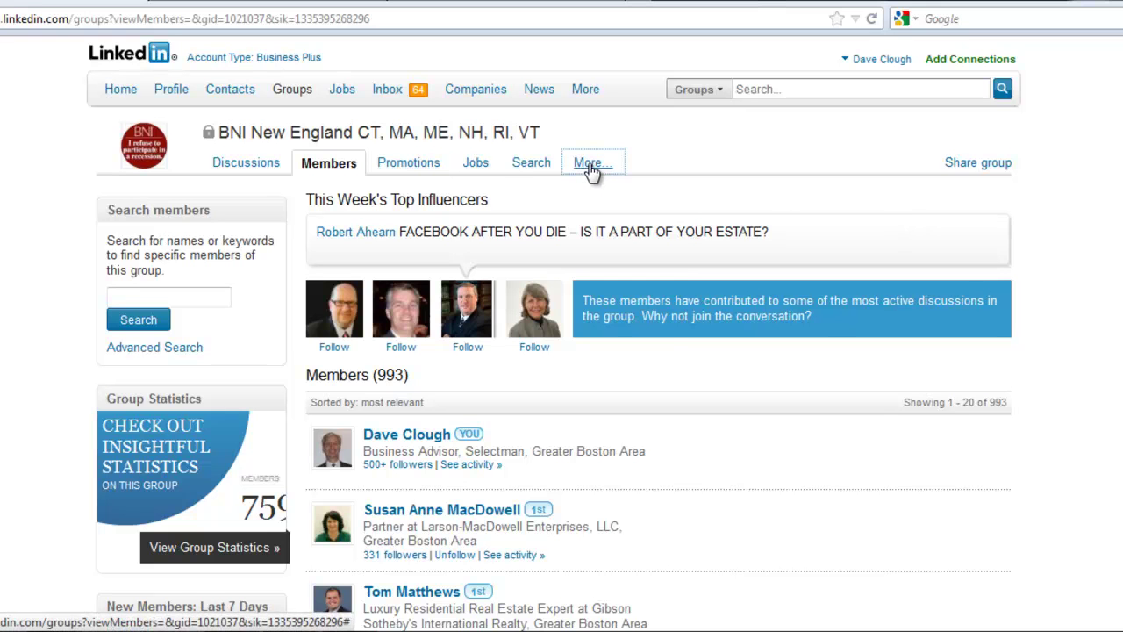
click(611, 244)
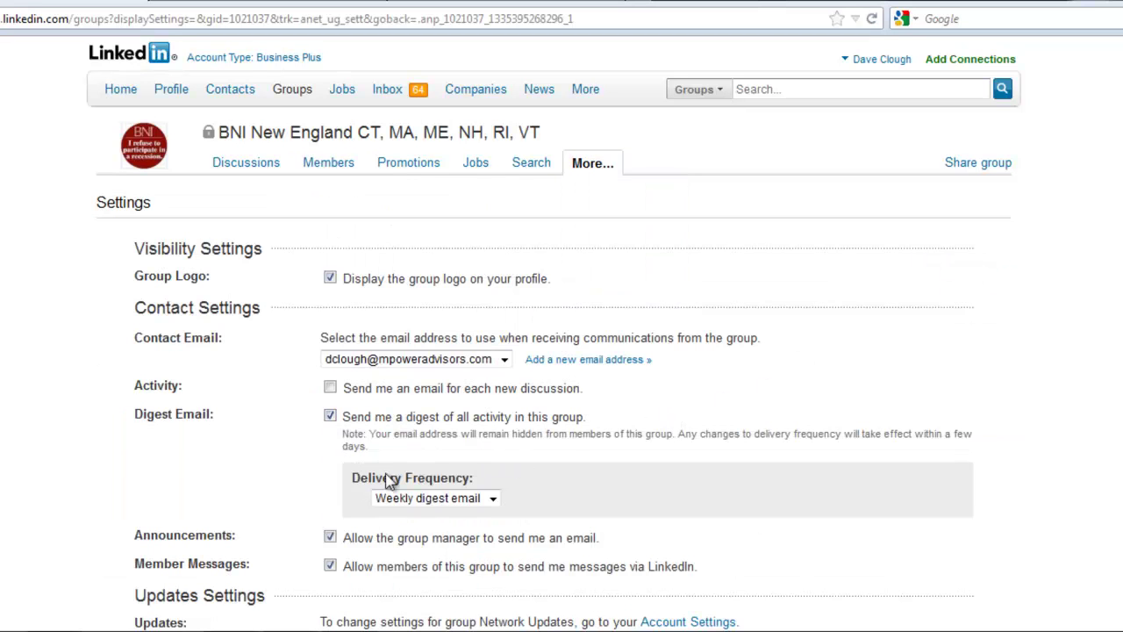
click(491, 499)
click(493, 500)
- View the BNI New England group's statistics, going through the summary, demographics, growth and activity figures
click(597, 167)
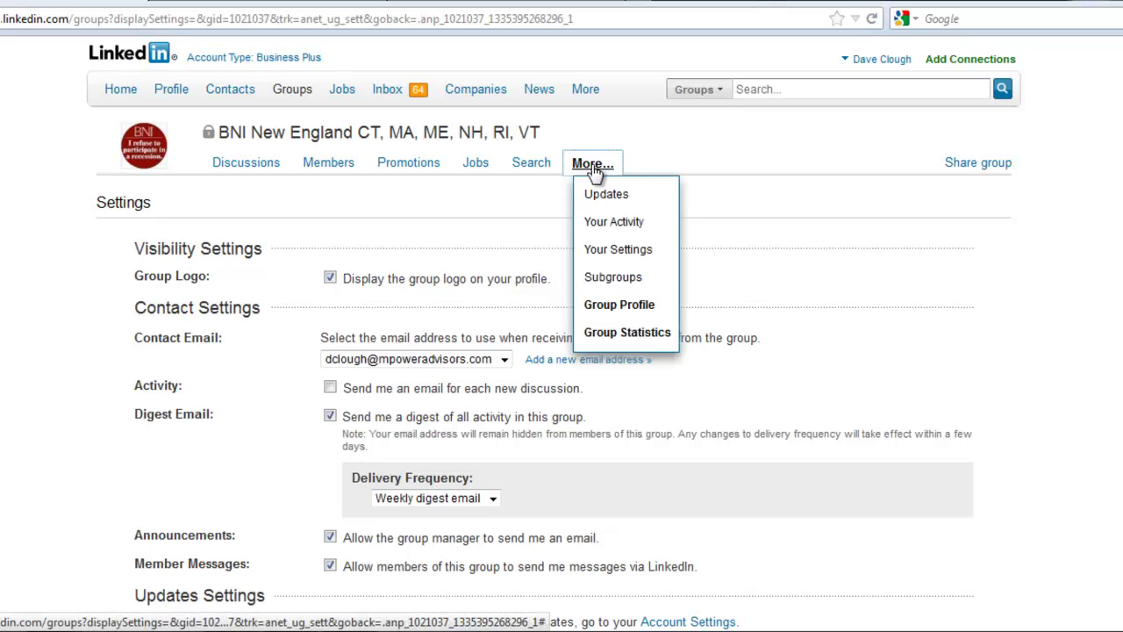
click(617, 338)
scroll(554, 334, down, 1)
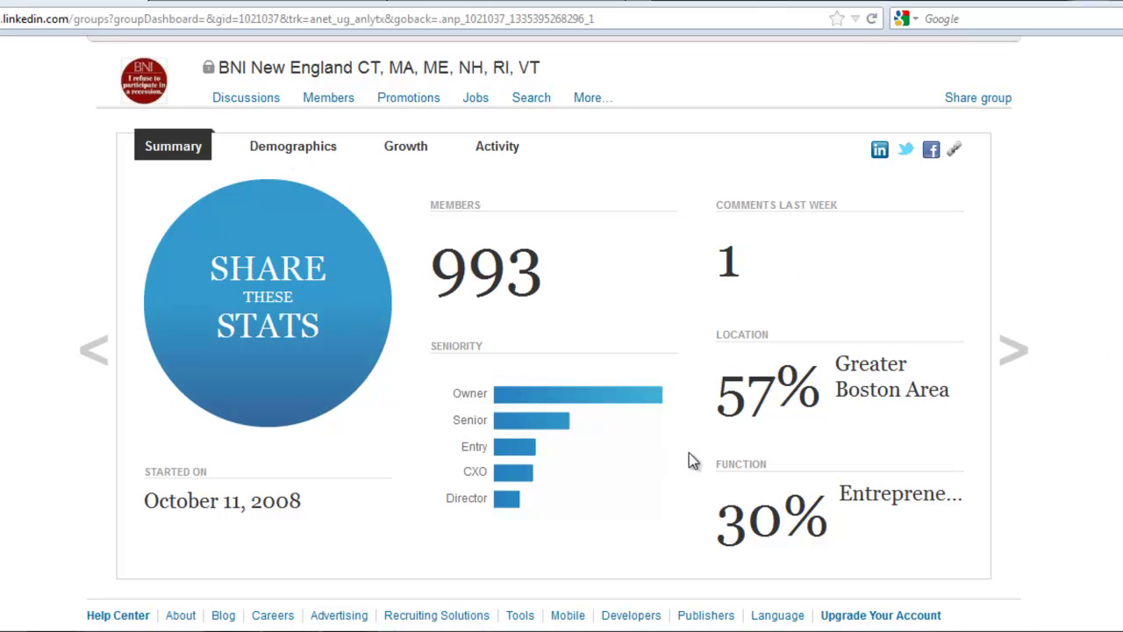
click(303, 154)
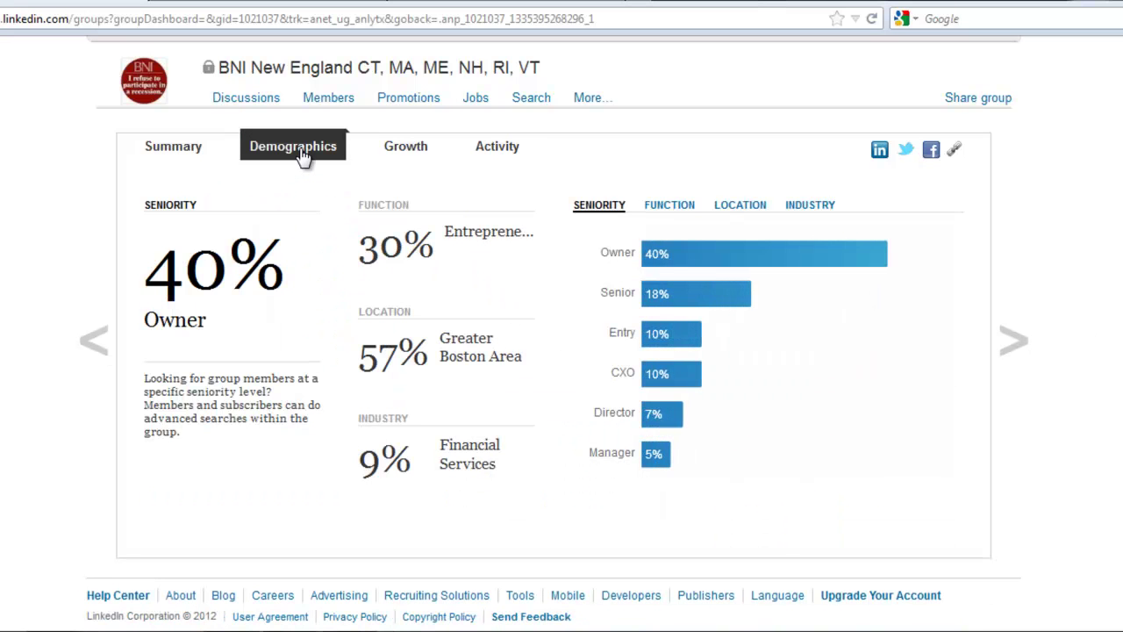
click(406, 154)
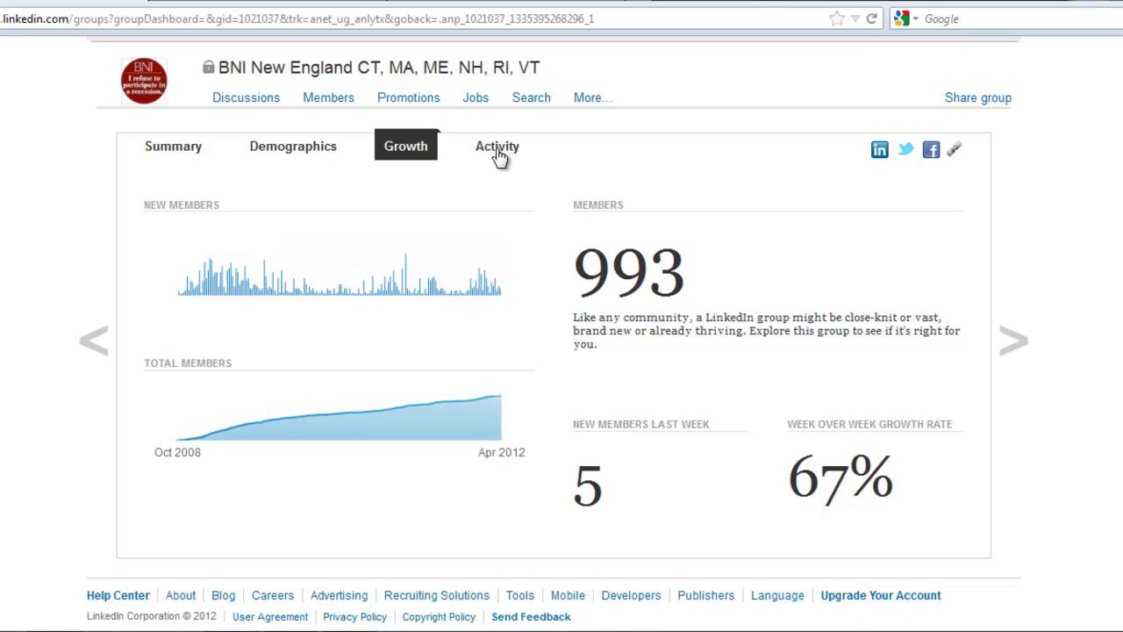
click(497, 151)
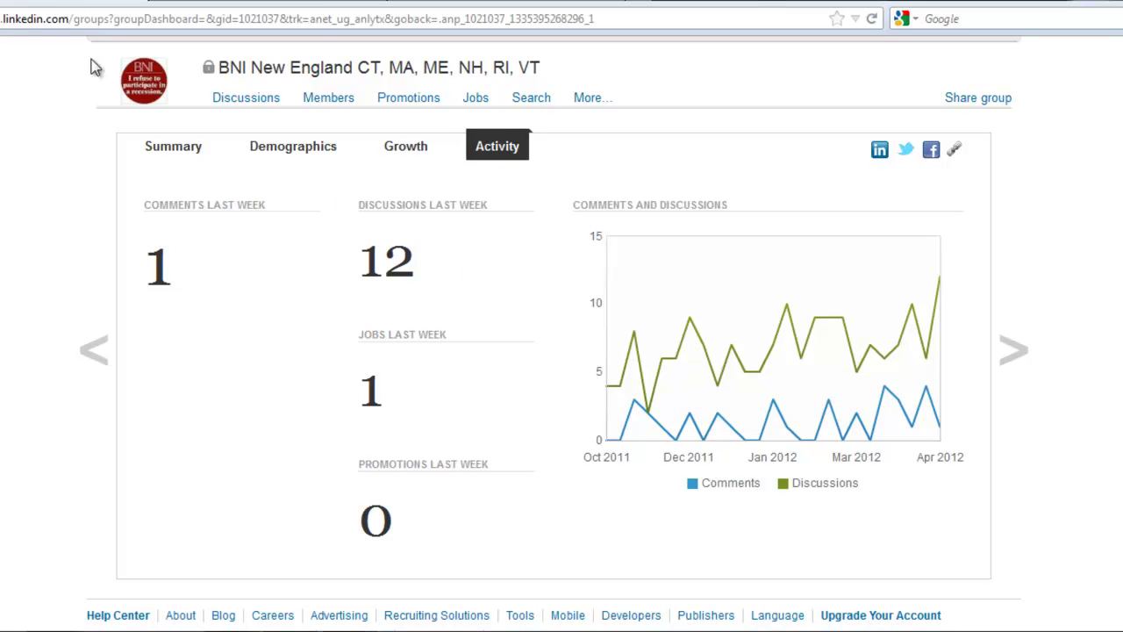
- Return from the group statistics to the list of your groups
right_click(0, 18)
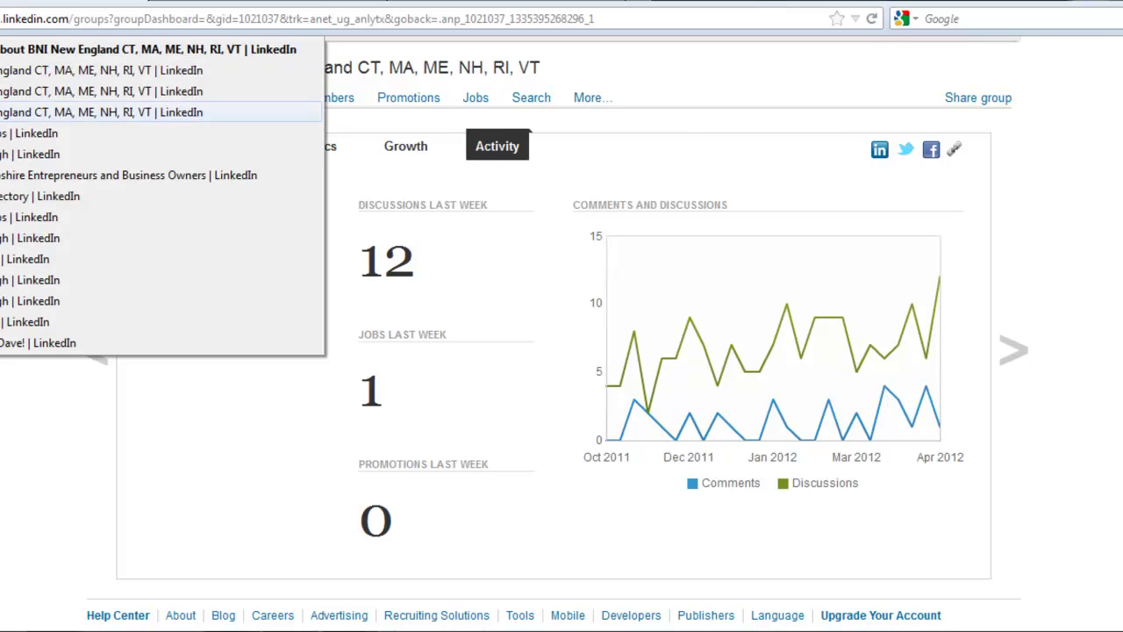
click(1, 115)
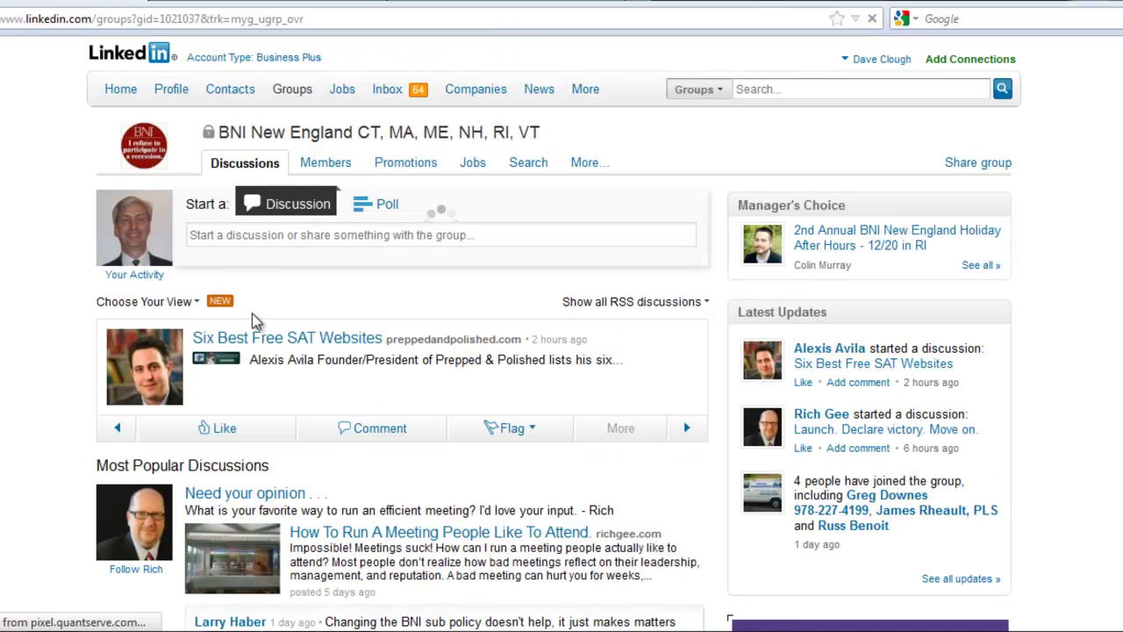
click(0, 18)
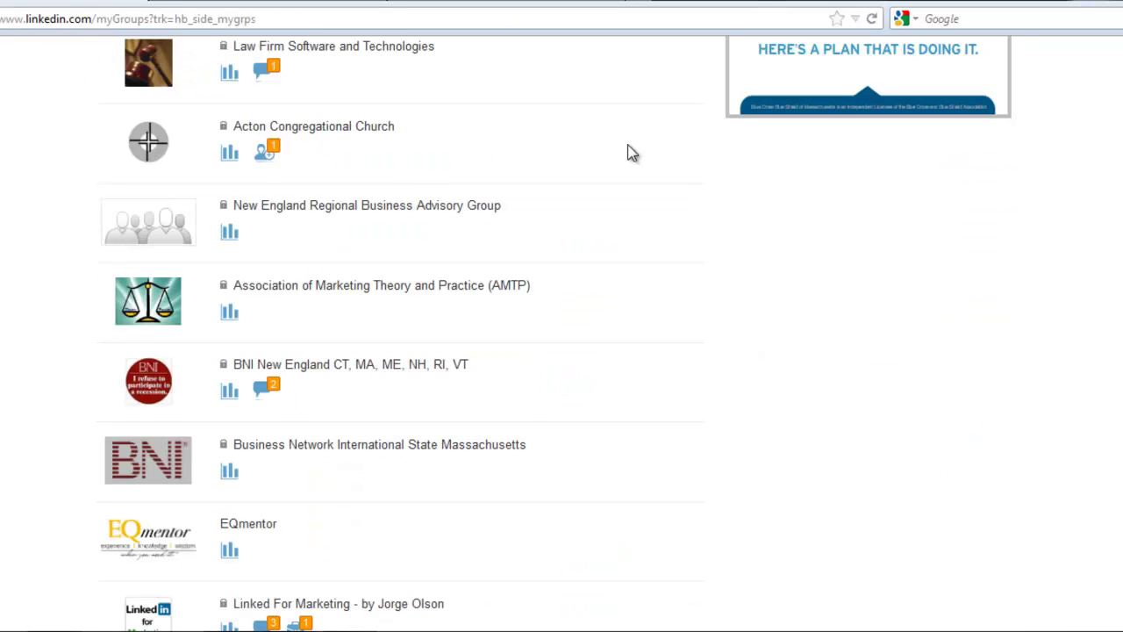
- Browse the groups you may like and open the New Hampshire Entrepreneurs and Business Owners group
scroll(403, 333, up, 6)
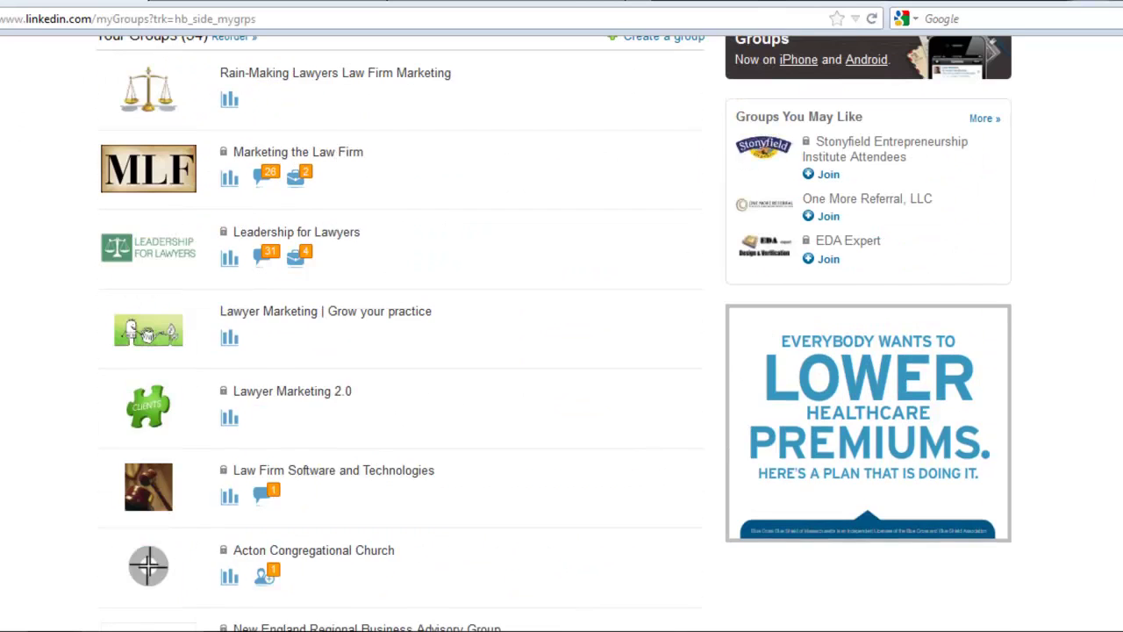
mouse_move(302, 103)
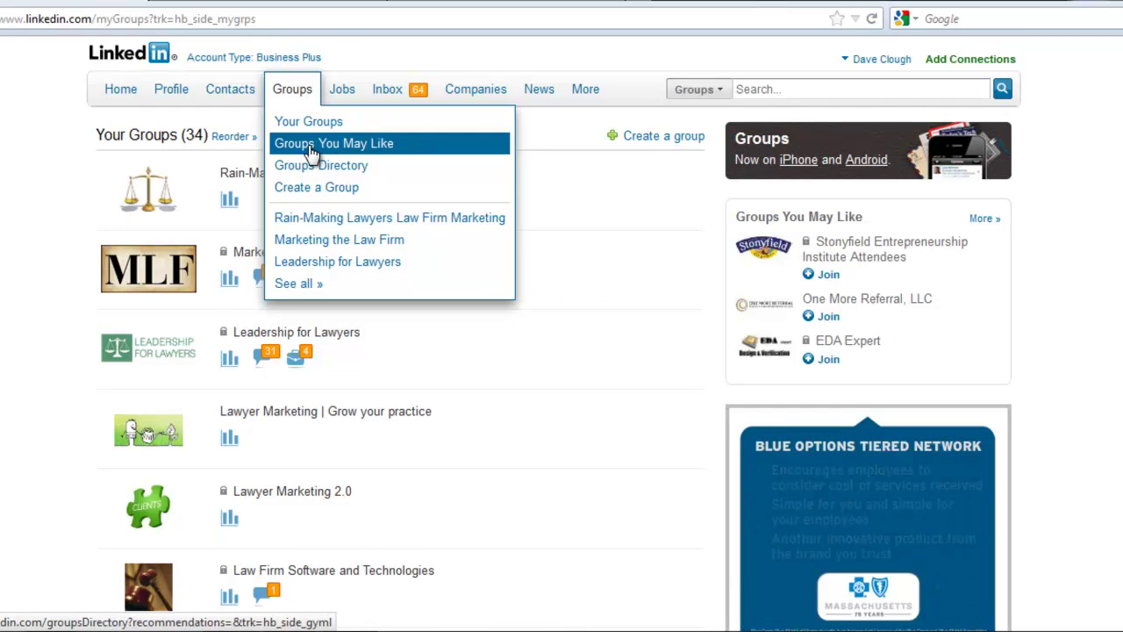
click(399, 148)
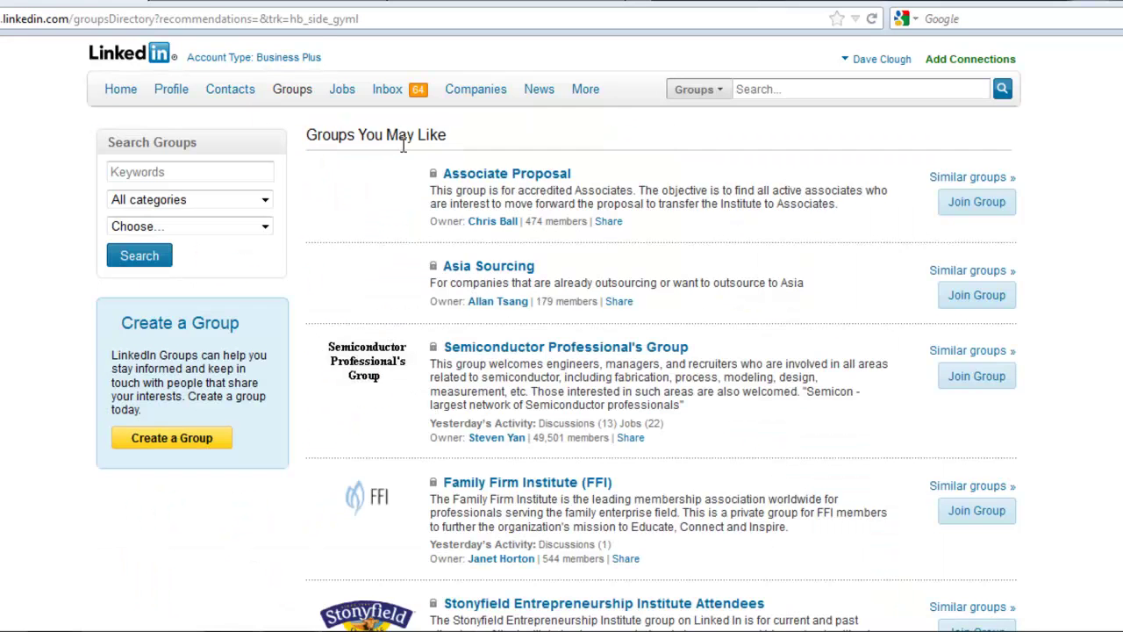
scroll(561, 334, down, 6)
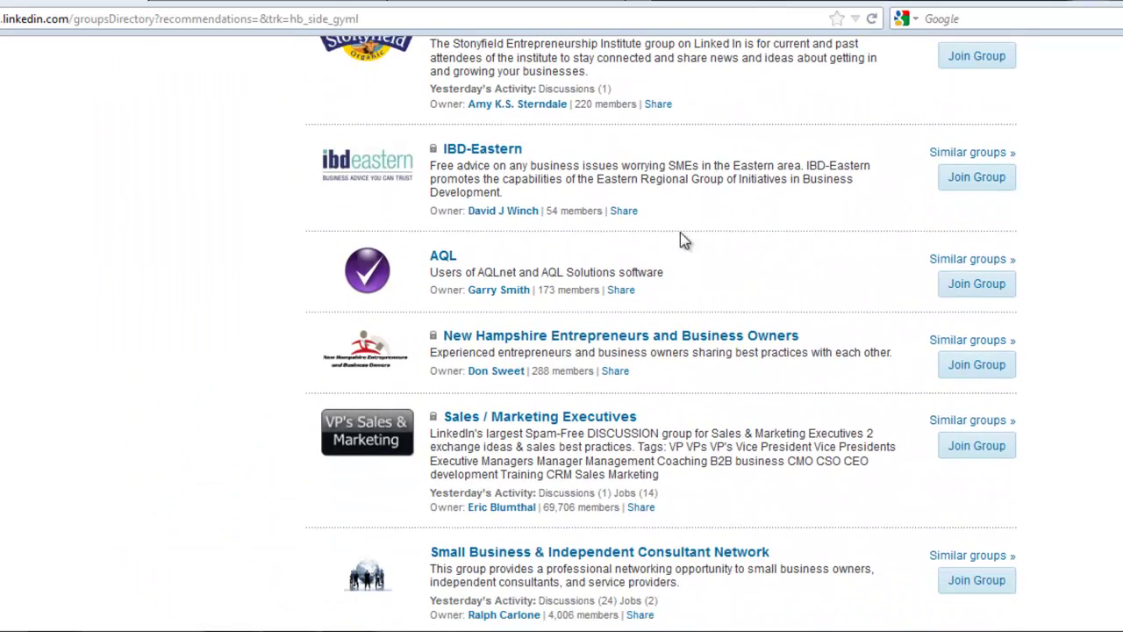
click(494, 347)
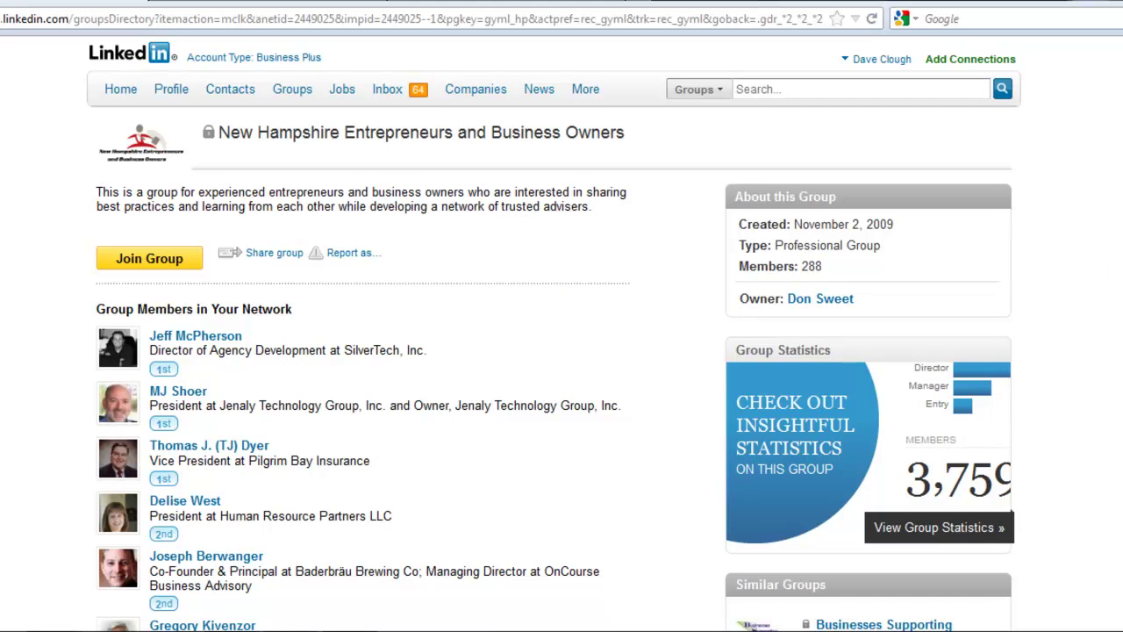
- Examine the group's members in your network, its similar groups and the groups people also explored
scroll(562, 351, down, 3)
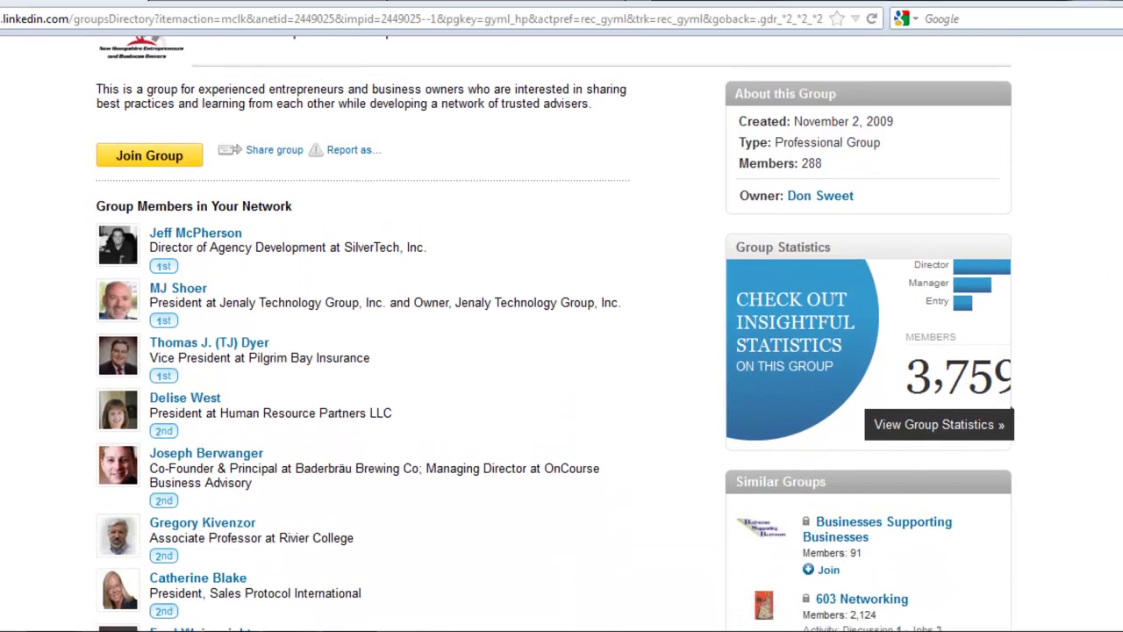
scroll(561, 351, down, 1)
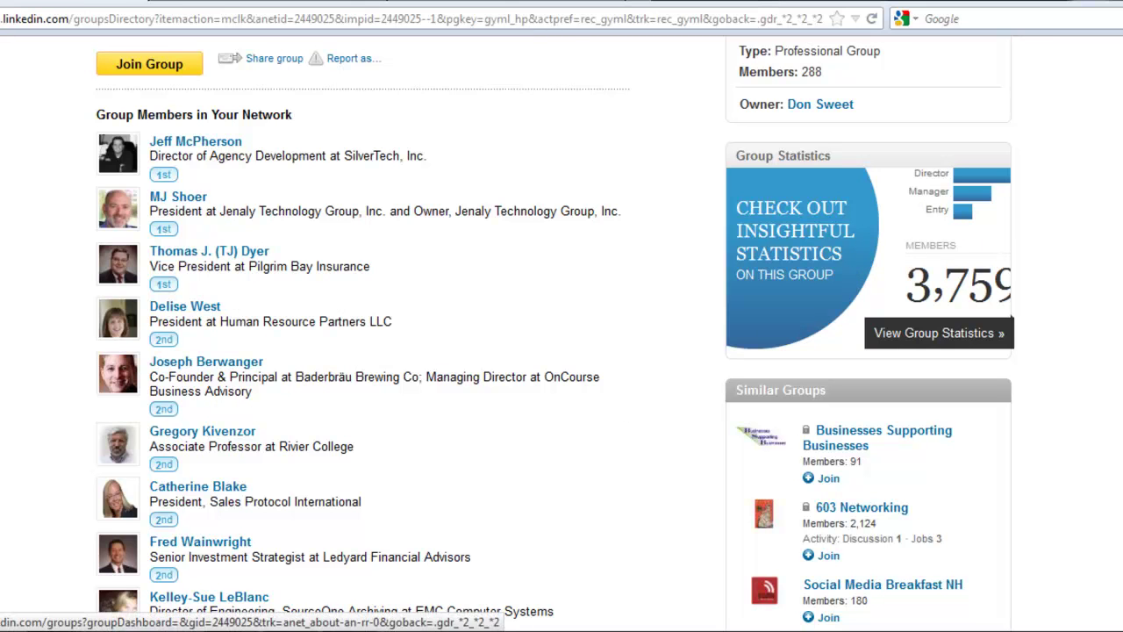
scroll(869, 263, down, 3)
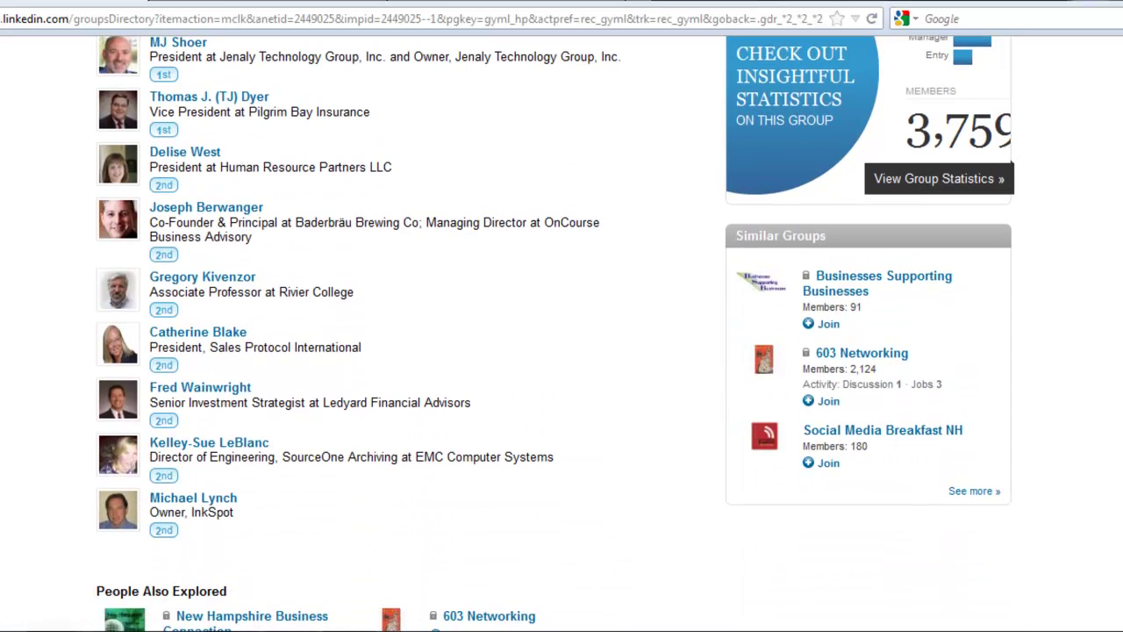
scroll(1048, 439, down, 5)
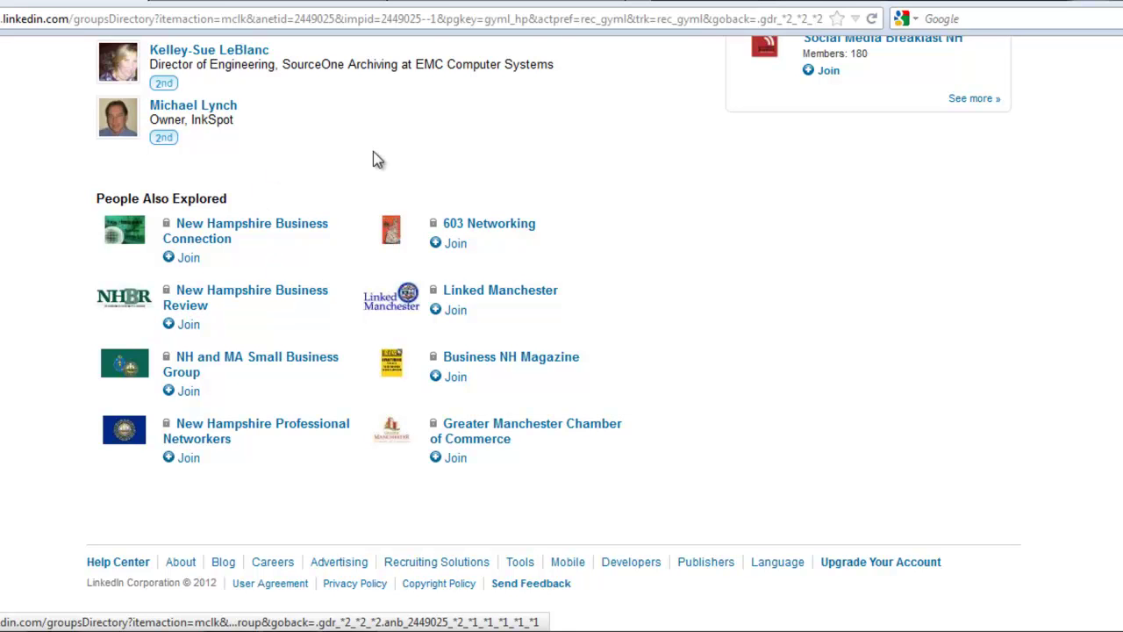
- Preview the profile card of the Baderbräu Brewing Co co-founder among the group members, and review the group's overview
scroll(536, 144, up, 5)
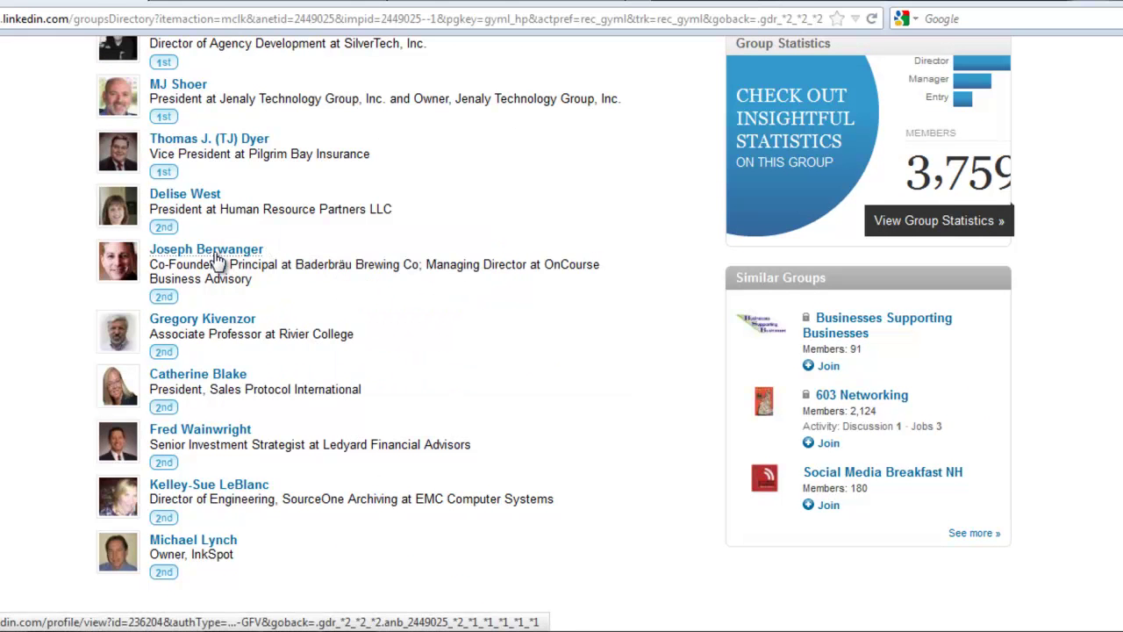
mouse_move(218, 258)
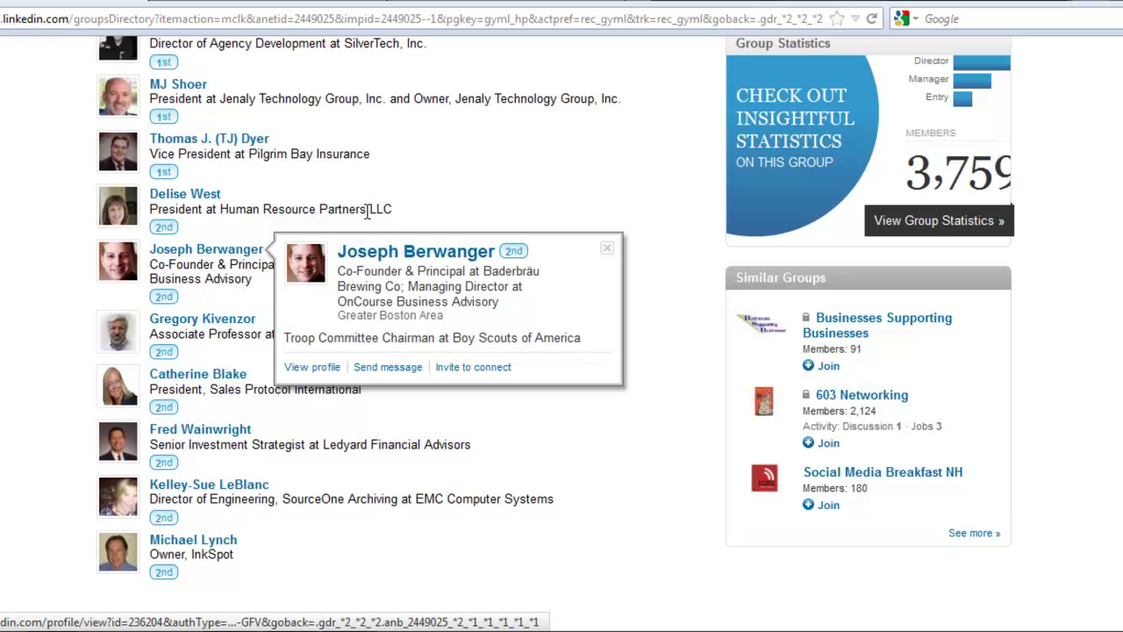
scroll(834, 164, up, 4)
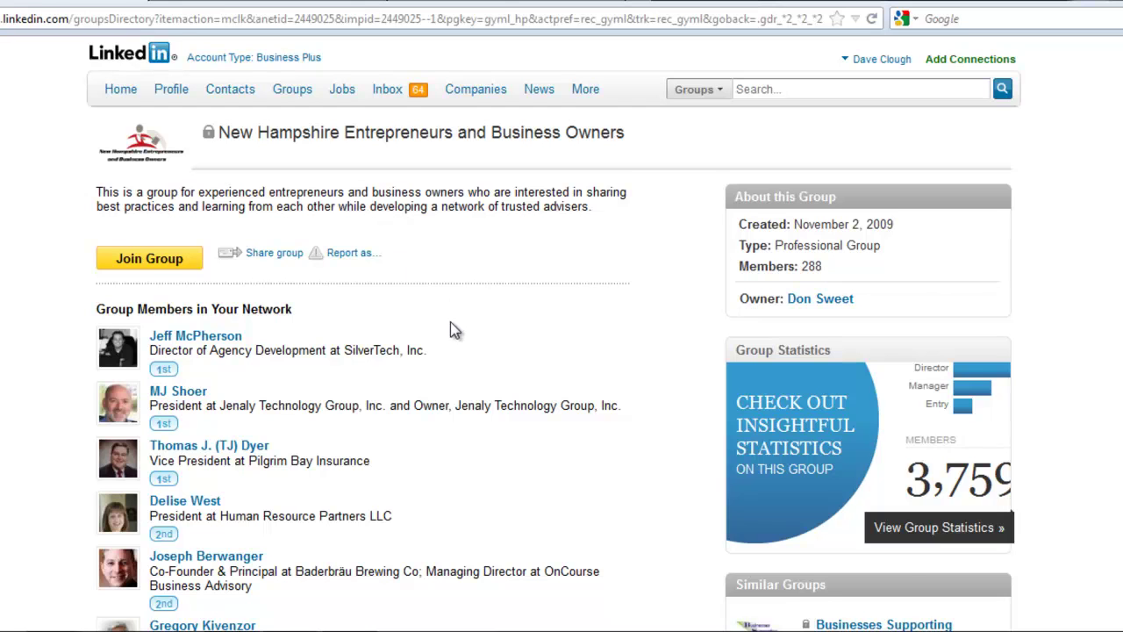
scroll(463, 343, down, 3)
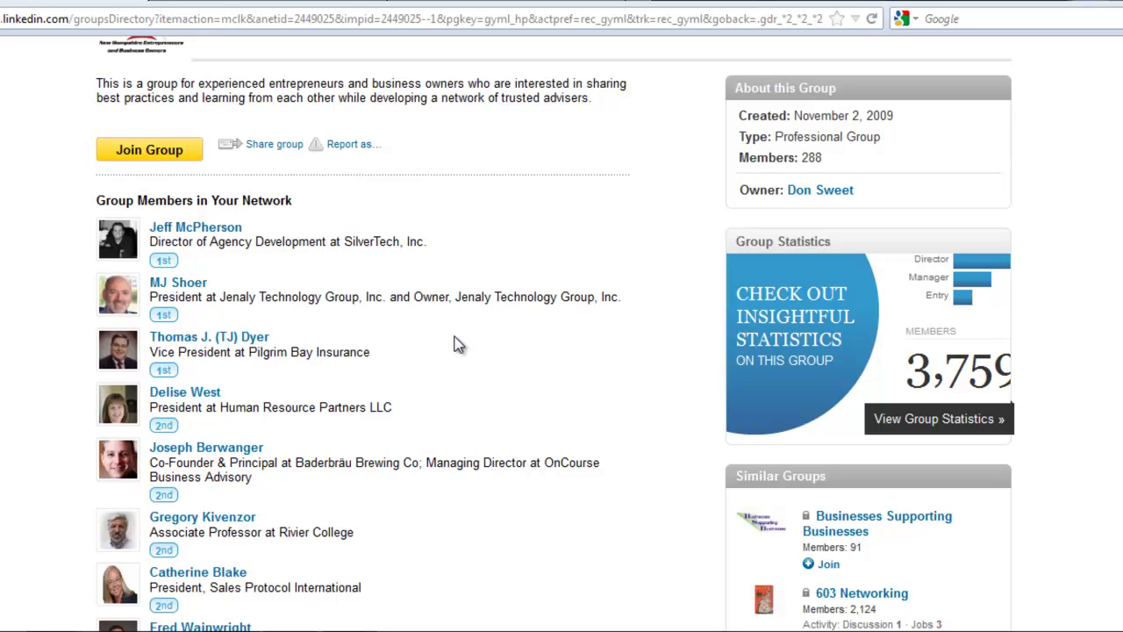
scroll(314, 311, up, 3)
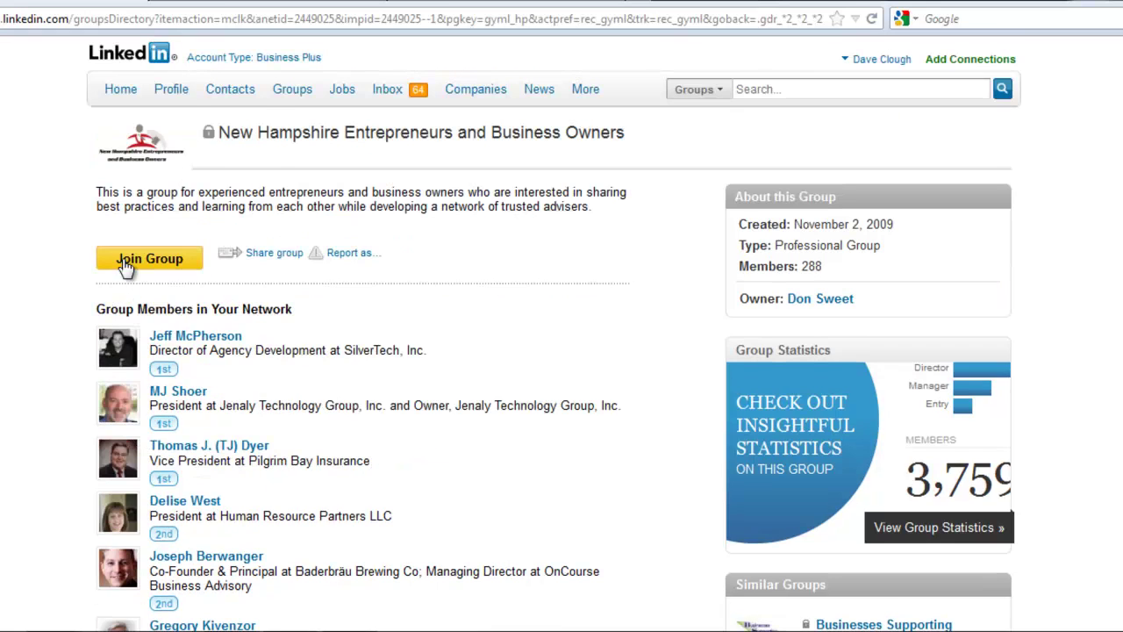
- Leave the group page without joining and go to the LinkedIn home page
mouse_move(180, 91)
click(121, 90)
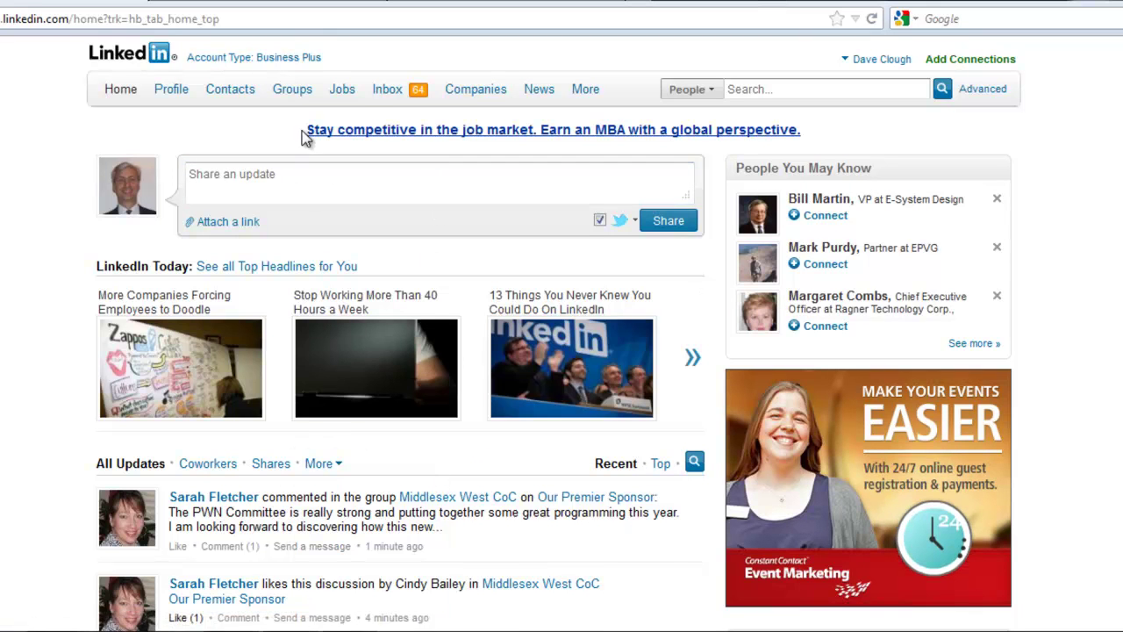
mouse_move(305, 112)
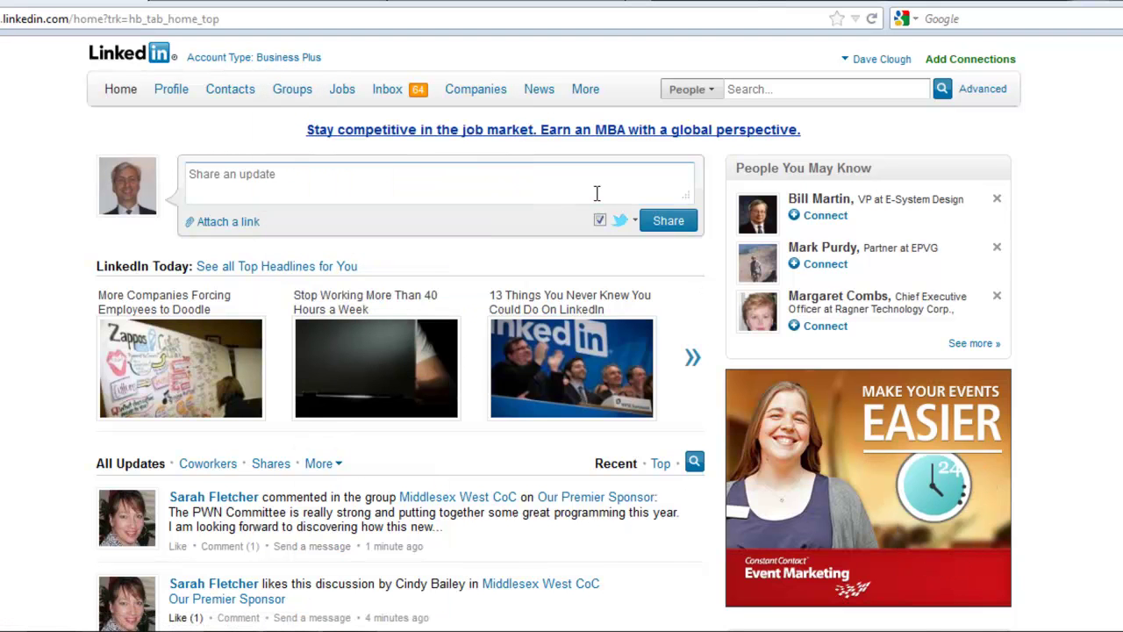